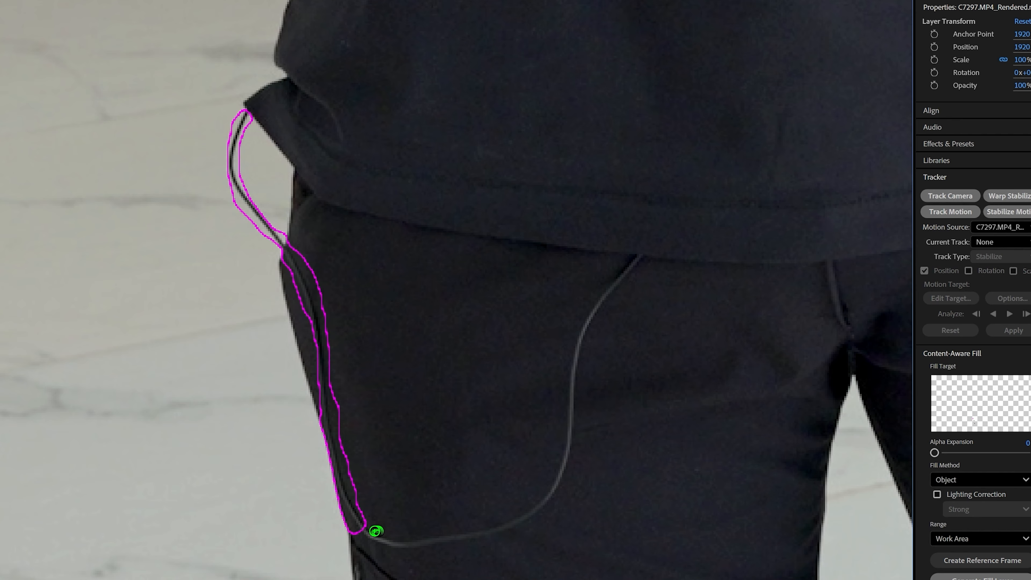
Step: Paint the Roto Brush selection along the mic lead across the thigh up to the shirt hem, and subtract the excess around it
mouse_move(362, 526)
mouse_down()
mouse_move(426, 543)
mouse_move(528, 519)
mouse_move(558, 480)
mouse_move(572, 419)
mouse_up()
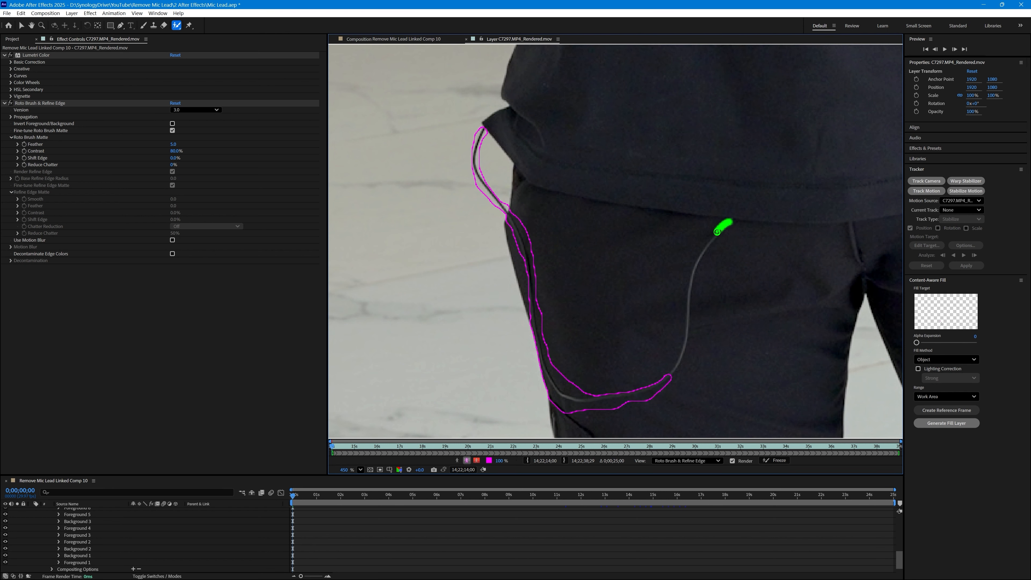
mouse_move(711, 244)
mouse_down()
mouse_move(691, 280)
mouse_move(686, 345)
mouse_up()
drag(493, 57, 686, 168)
drag(685, 248, 543, 249)
drag(686, 340, 666, 382)
drag(689, 243, 675, 352)
mouse_move(706, 261)
mouse_down()
mouse_move(698, 356)
mouse_move(638, 400)
mouse_up()
mouse_move(704, 279)
mouse_down()
mouse_move(694, 377)
mouse_move(651, 401)
mouse_up()
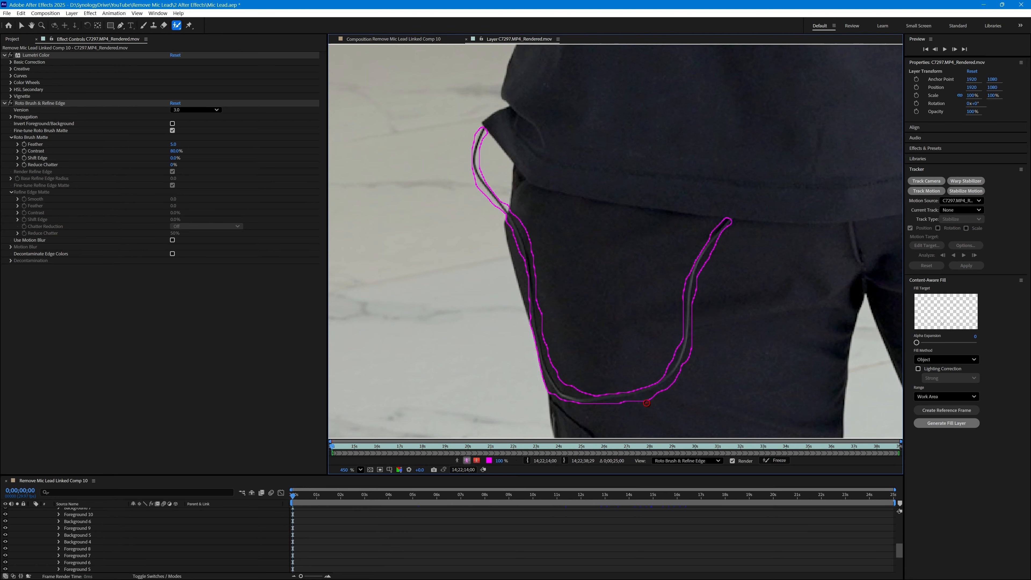
Step: Refine the Roto Brush selection closely around the lead on the first frame, cleaning up where it crosses the trousers' outer edge
scroll(523, 325, up, 3)
mouse_move(523, 323)
mouse_down()
mouse_move(495, 145)
mouse_move(520, 224)
mouse_move(559, 285)
mouse_up()
mouse_move(497, 251)
mouse_down()
mouse_move(494, 344)
mouse_move(580, 373)
mouse_up()
mouse_move(785, 288)
mouse_down()
mouse_move(746, 355)
mouse_move(789, 252)
mouse_up()
drag(625, 379, 772, 322)
scroll(608, 269, down, 3)
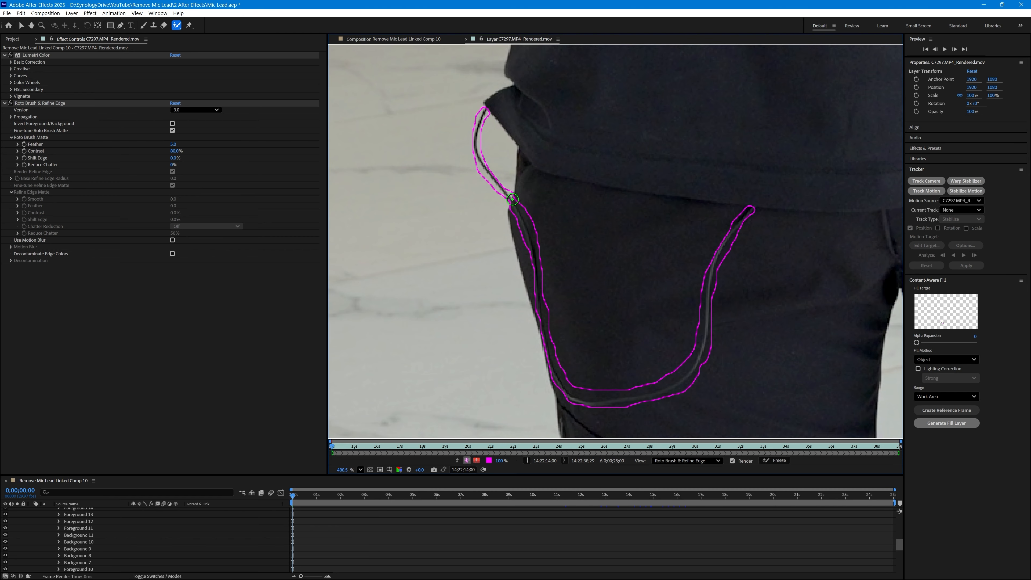
drag(512, 199, 514, 207)
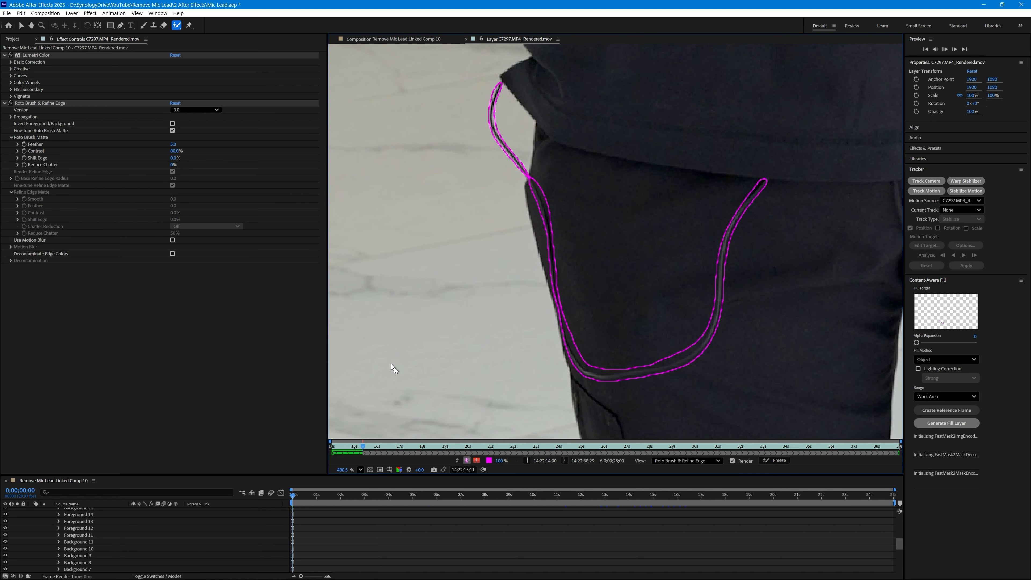
Step: Propagate the selection to 0;00;23;27, re-select the exposed lead beside the shirt hem there, and subtract the surplus background
key(XF86AudioMute)
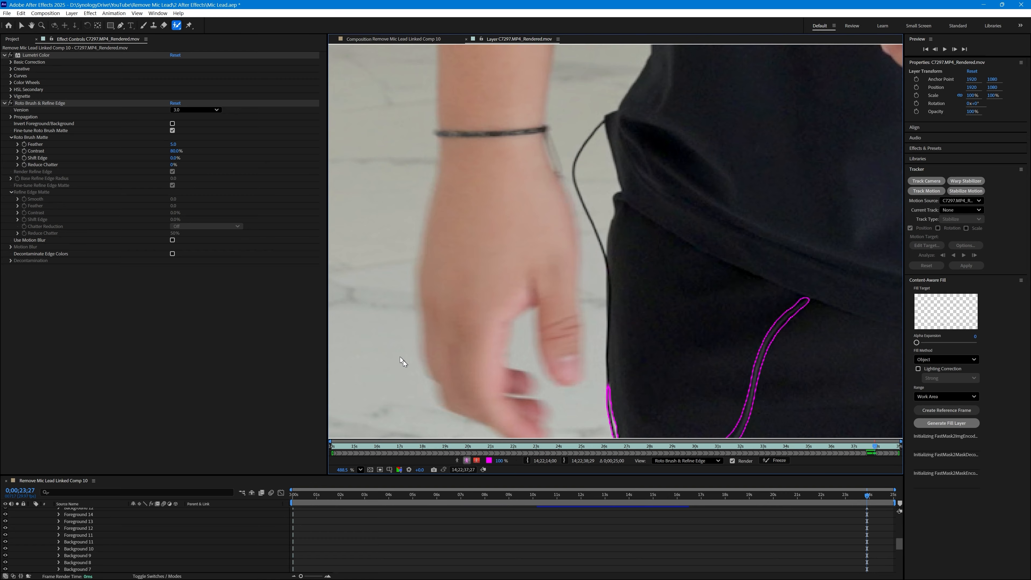
key(Page_Up)
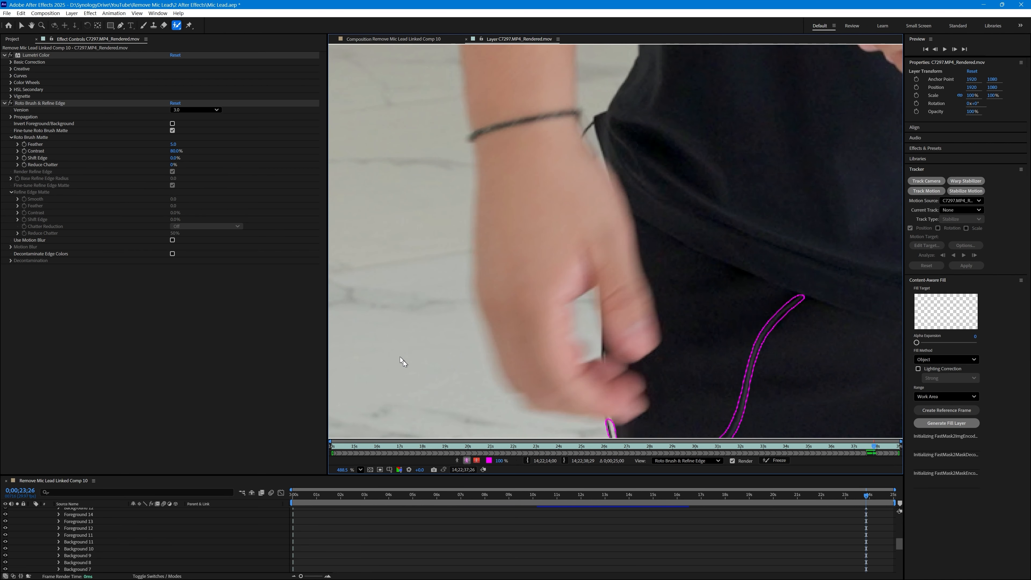
key(Page_Down)
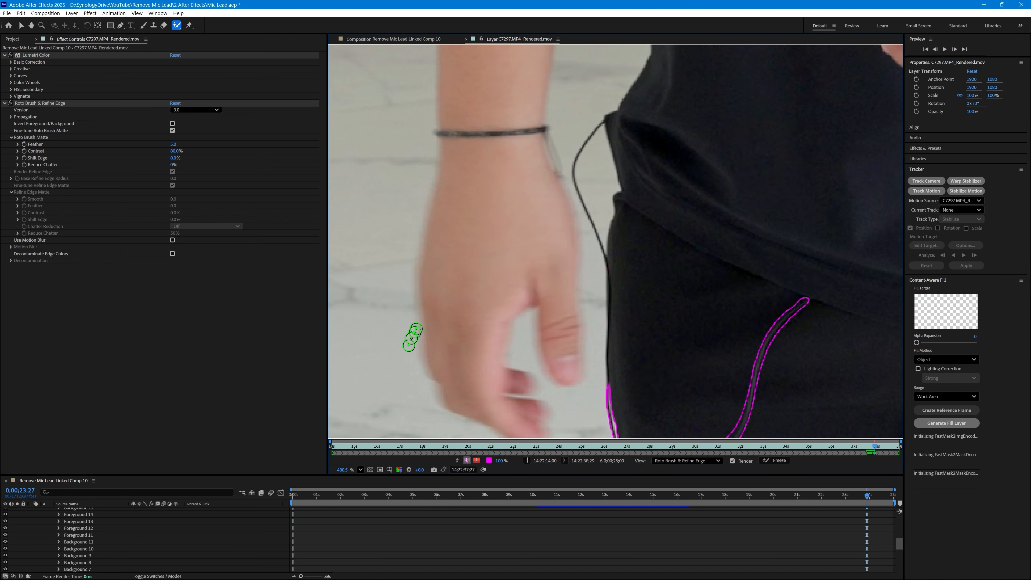
mouse_move(599, 127)
mouse_down()
mouse_move(574, 169)
mouse_move(600, 251)
mouse_up()
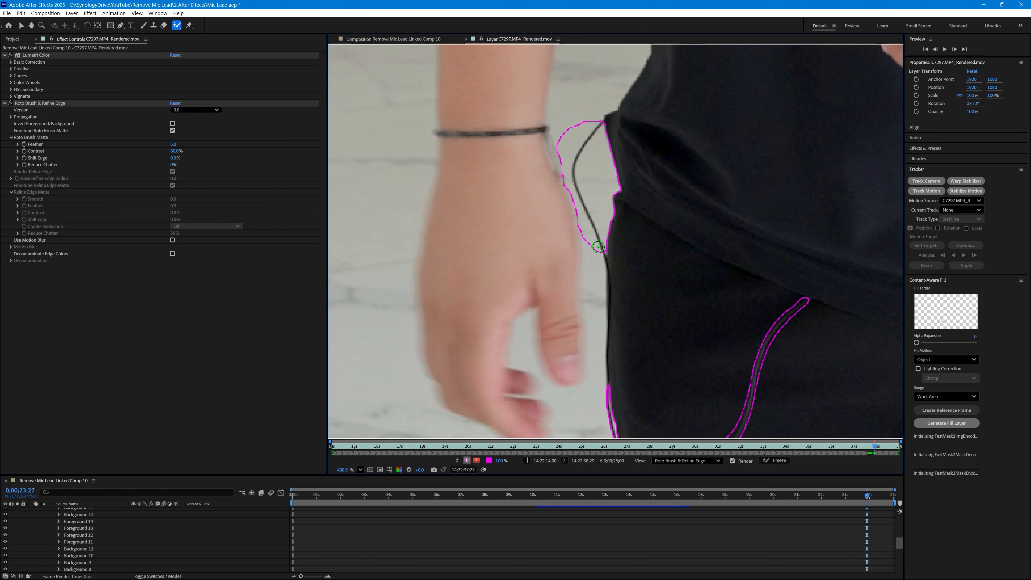
mouse_move(615, 135)
mouse_down()
mouse_move(594, 182)
mouse_move(612, 233)
mouse_move(634, 163)
mouse_move(625, 145)
mouse_move(575, 128)
mouse_move(559, 157)
mouse_move(592, 256)
mouse_up()
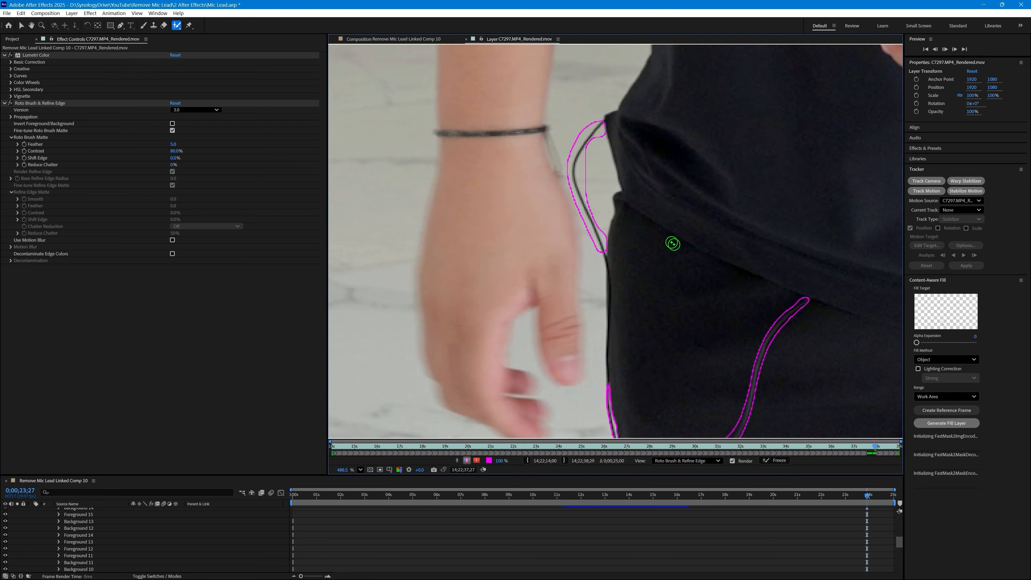
Step: Propagate the corrected lead selection through the remaining frames after 0;00;23;27, checking that it follows the lead
key(Page_Down)
key(Page_Down)
key(Page_Down)
key(Page_Down)
key(Page_Down)
key(Page_Down)
key(Page_Down)
key(Page_Down)
key(Page_Down)
key(Page_Down)
key(Page_Down)
key(Page_Down)
key(Page_Down)
key(Page_Down)
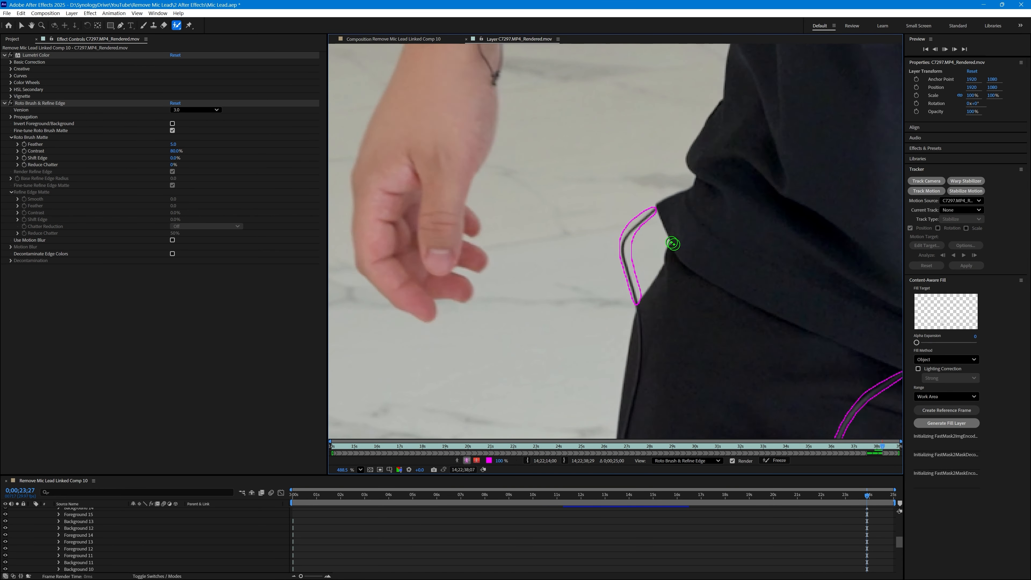
key(Page_Down)
key(Page_Down)
key(Page_Down)
key(Page_Down)
key(Page_Down)
key(Page_Down)
key(Page_Down)
key(Page_Down)
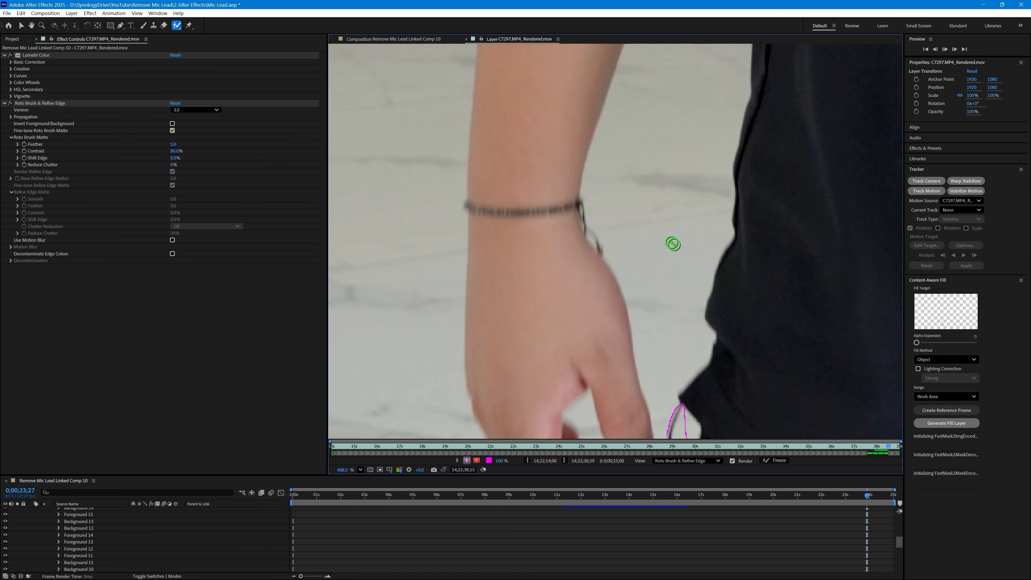
key(space)
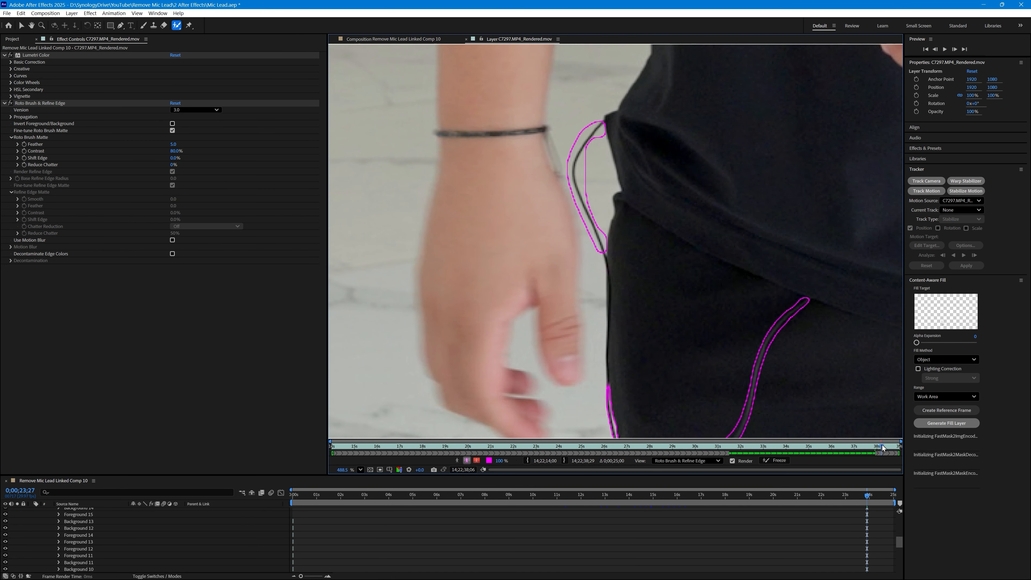
Step: Return to the first frame and invert the Roto Brush foreground and background to cut the lead out of the composition
drag(877, 446, 329, 445)
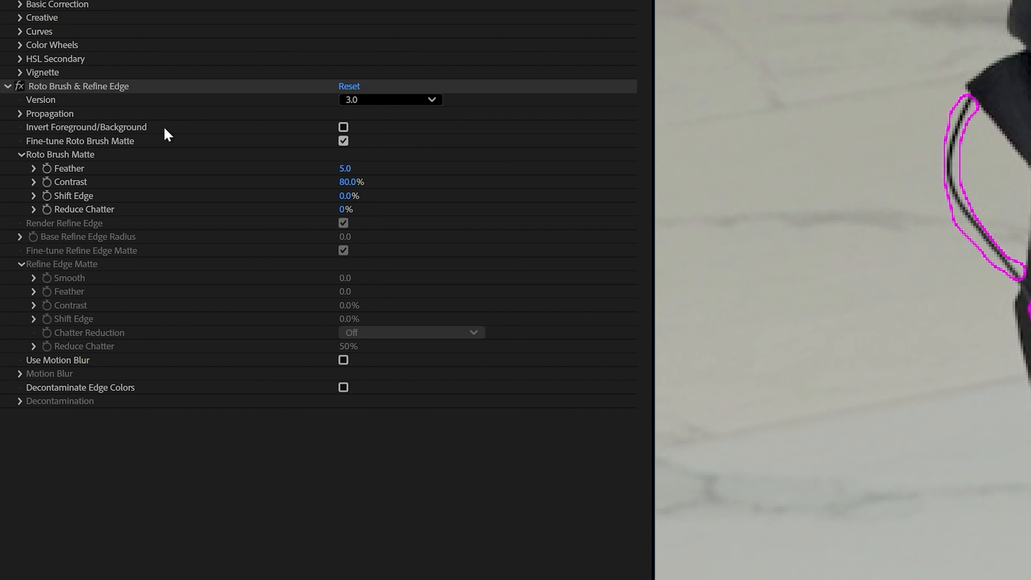
click(344, 127)
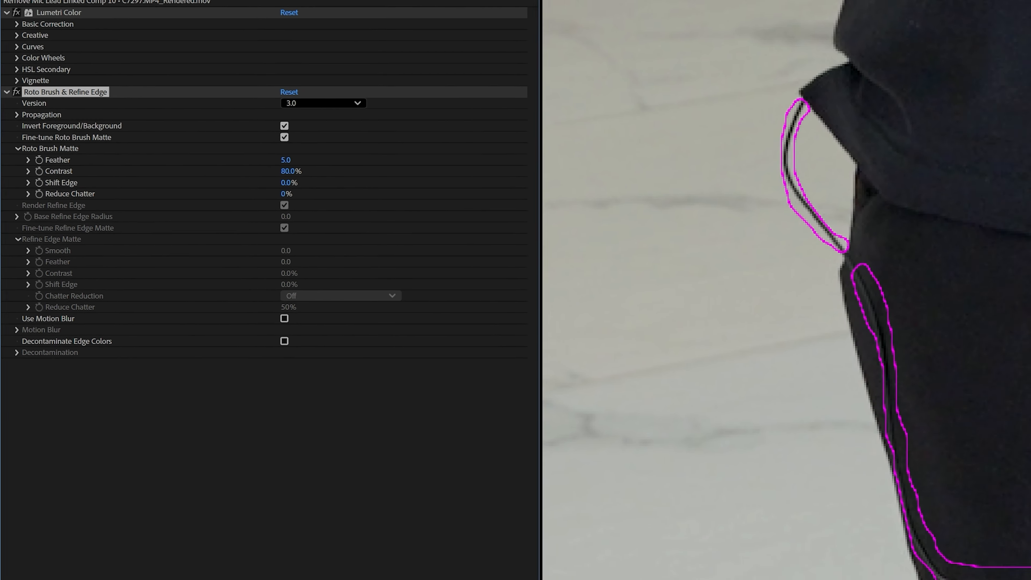
click(440, 29)
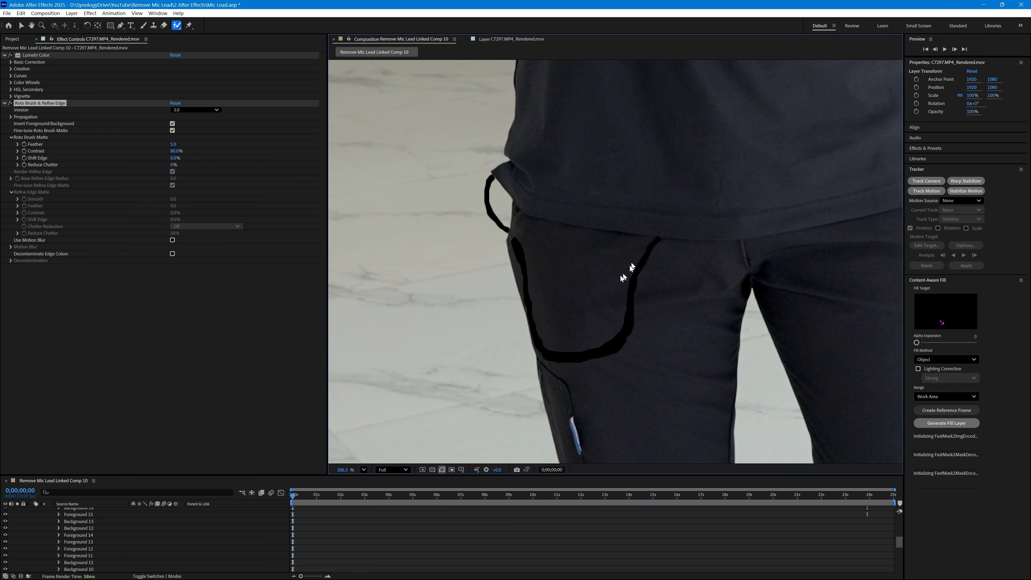
Step: Freeze the Roto Brush propagation on the footage layer and return to the composition view
click(498, 39)
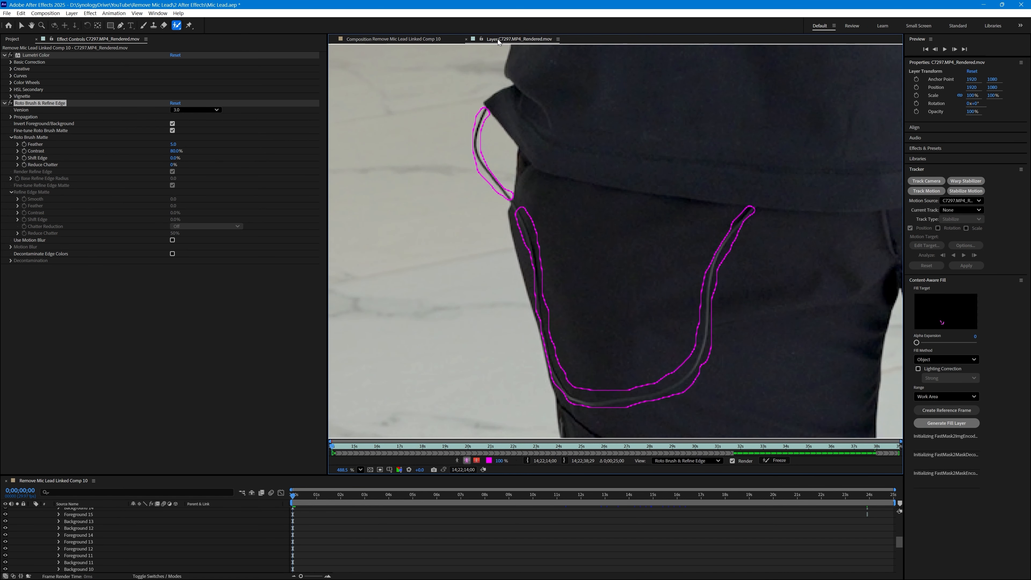
click(776, 461)
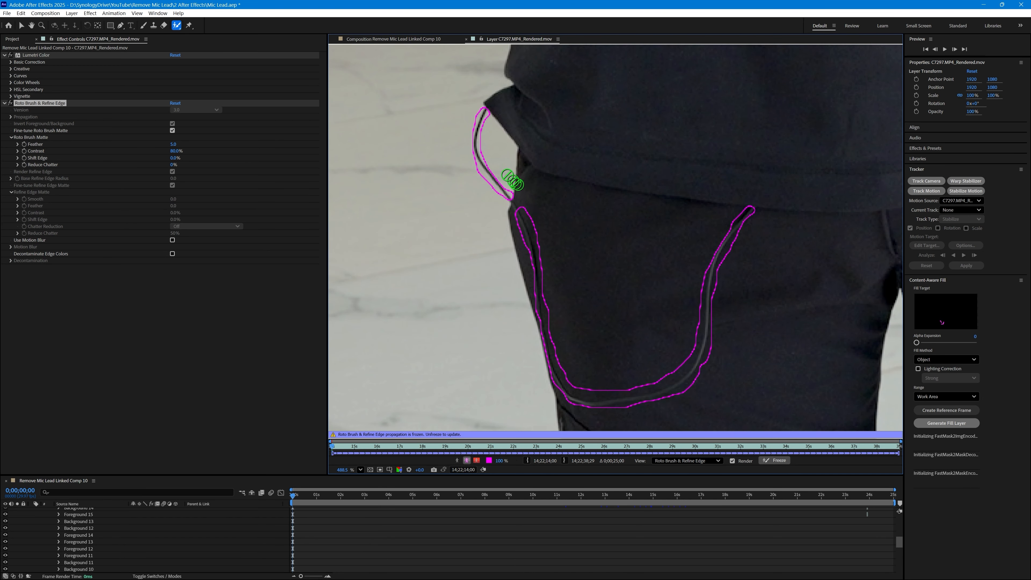
click(397, 39)
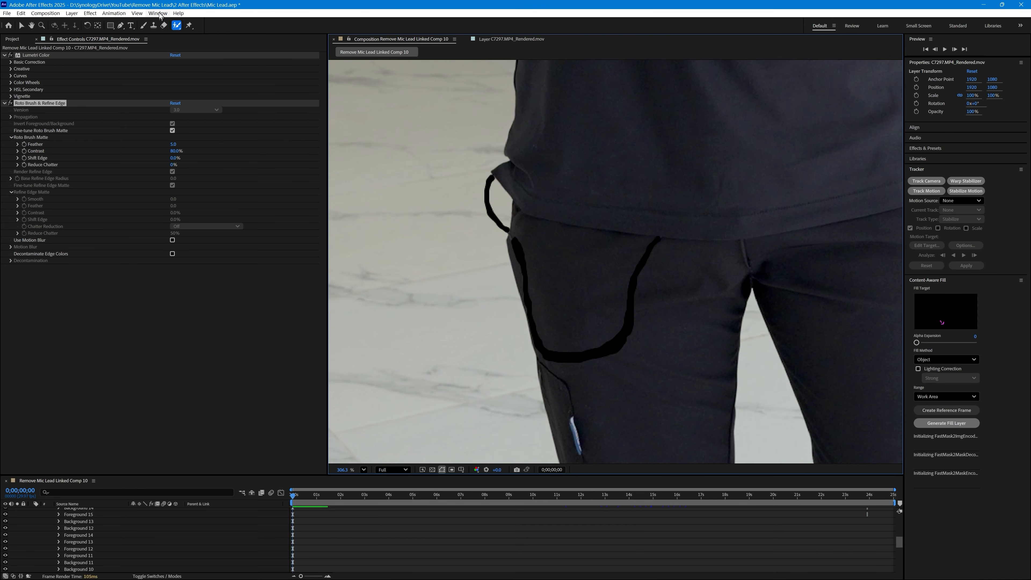
Step: Generate a Content-Aware Fill layer over the cut-out lead, using the Object fill method and the Work Area range
click(158, 13)
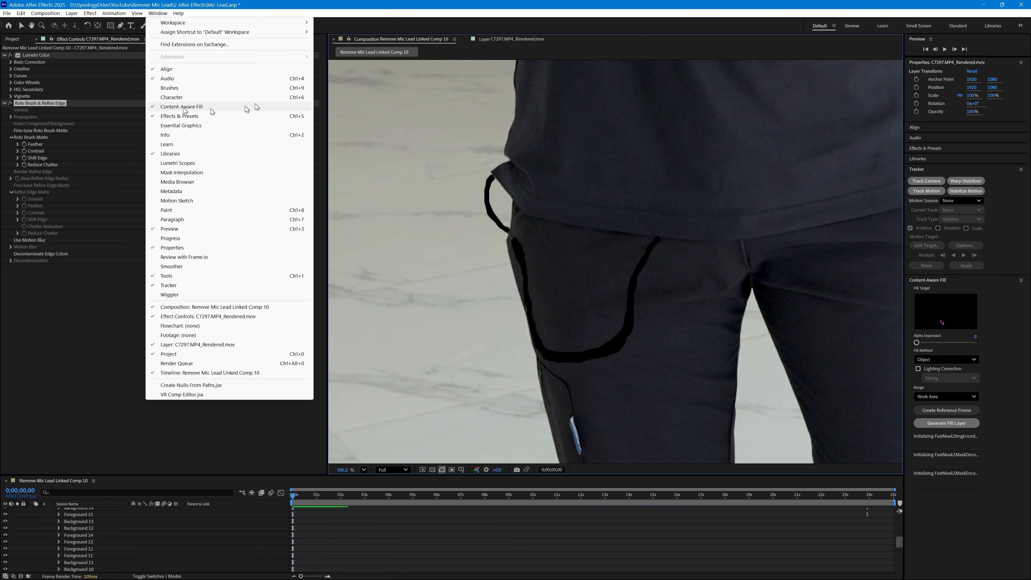
click(323, 4)
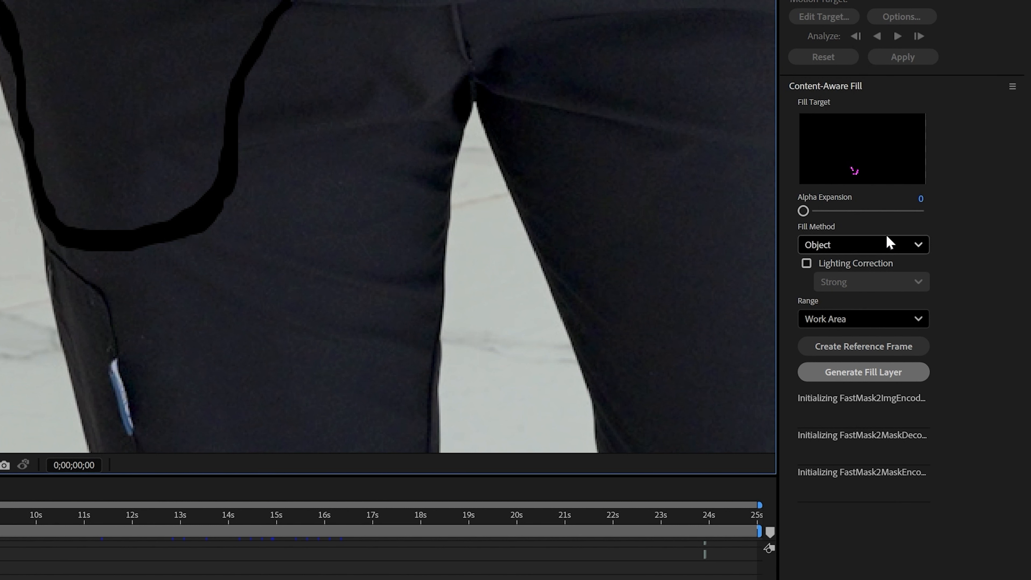
click(863, 248)
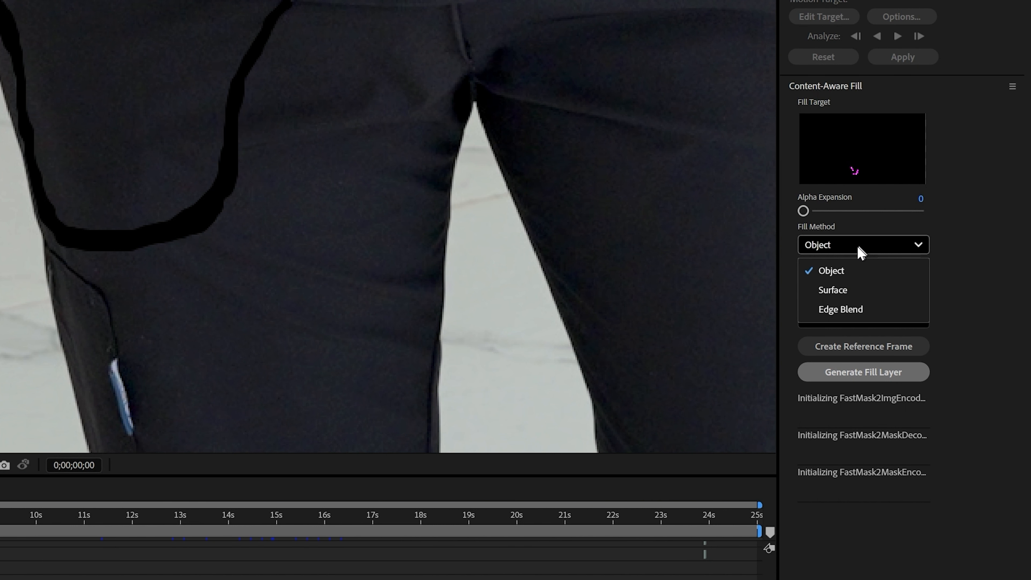
click(856, 273)
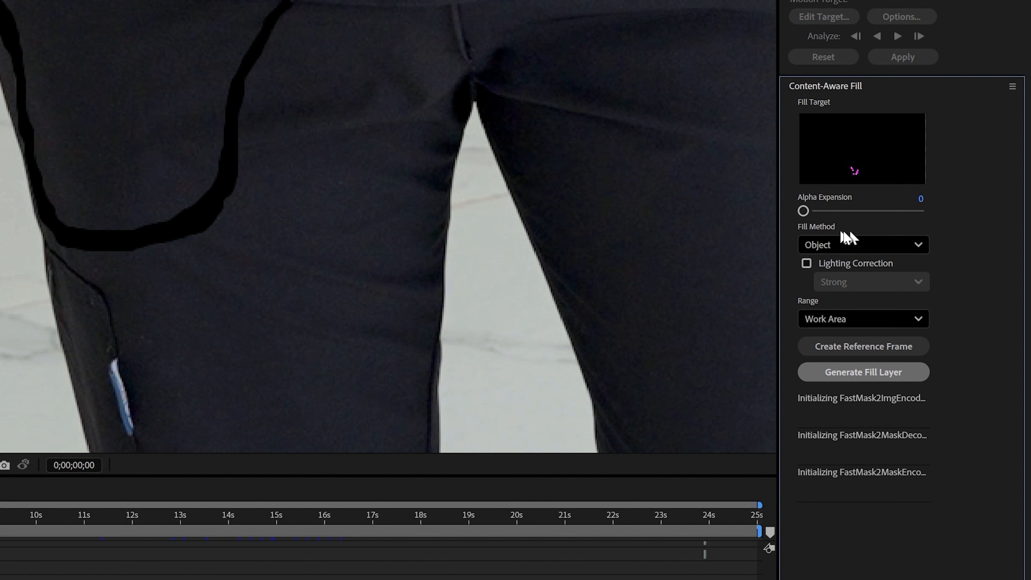
click(862, 248)
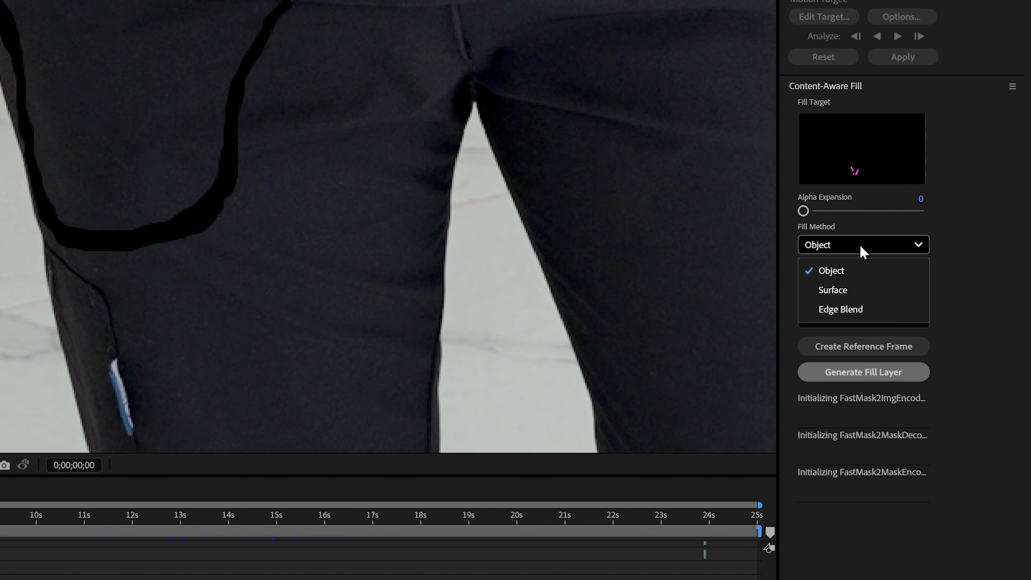
click(838, 267)
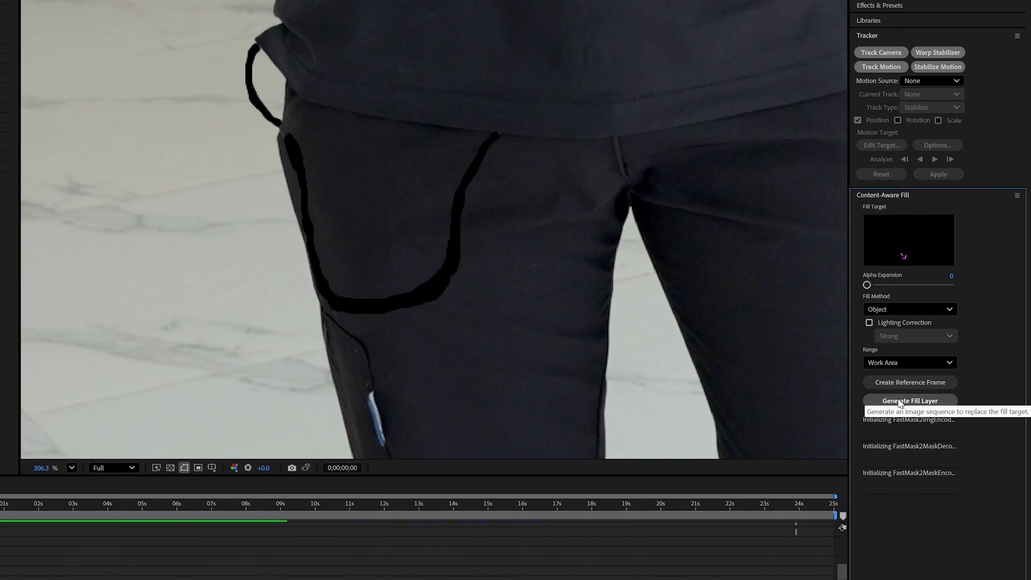
click(849, 373)
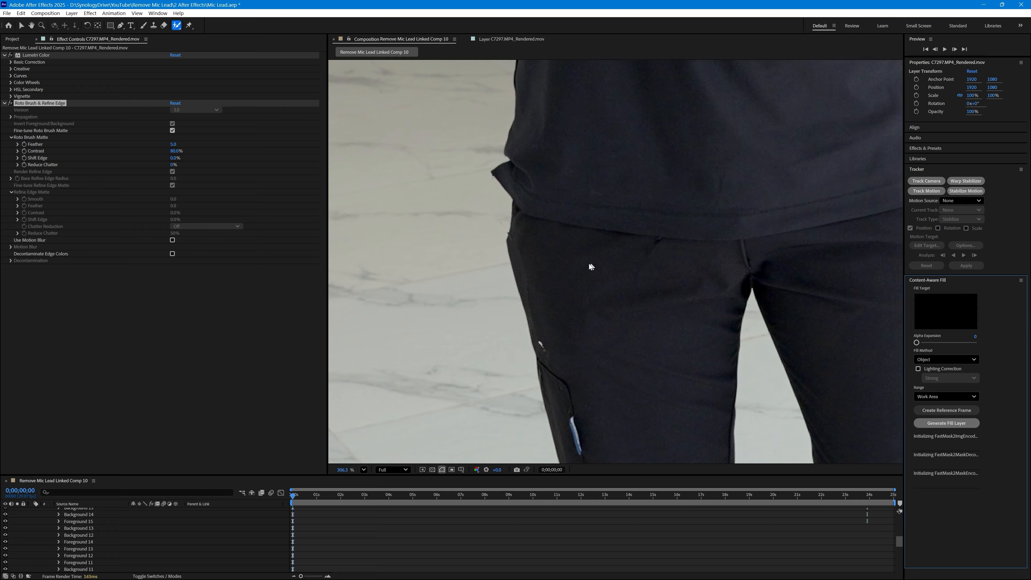
Step: Fit the composition in the viewer and play it, inspecting the filled area around the shirt hem and trousers up close
click(364, 470)
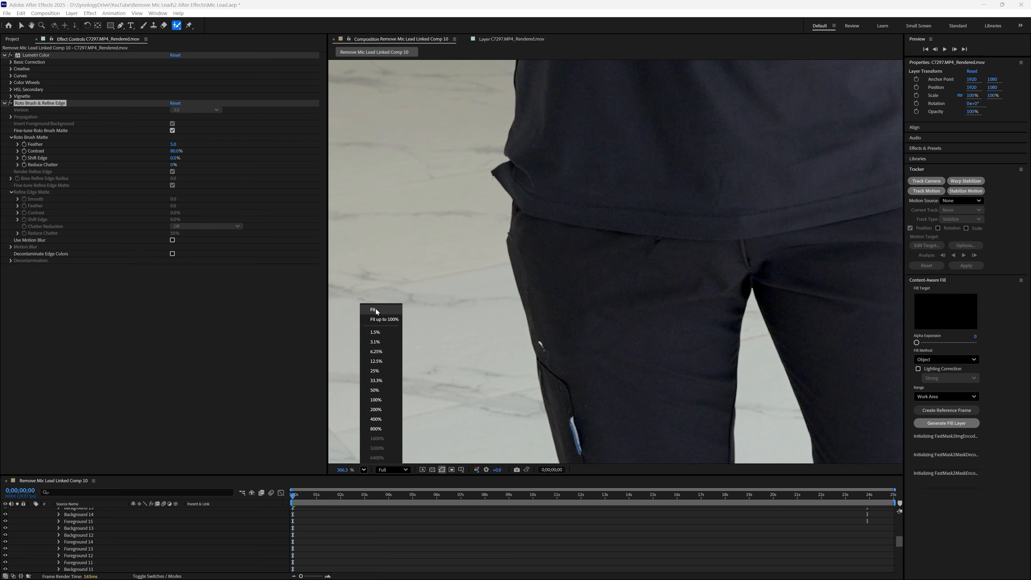
click(376, 308)
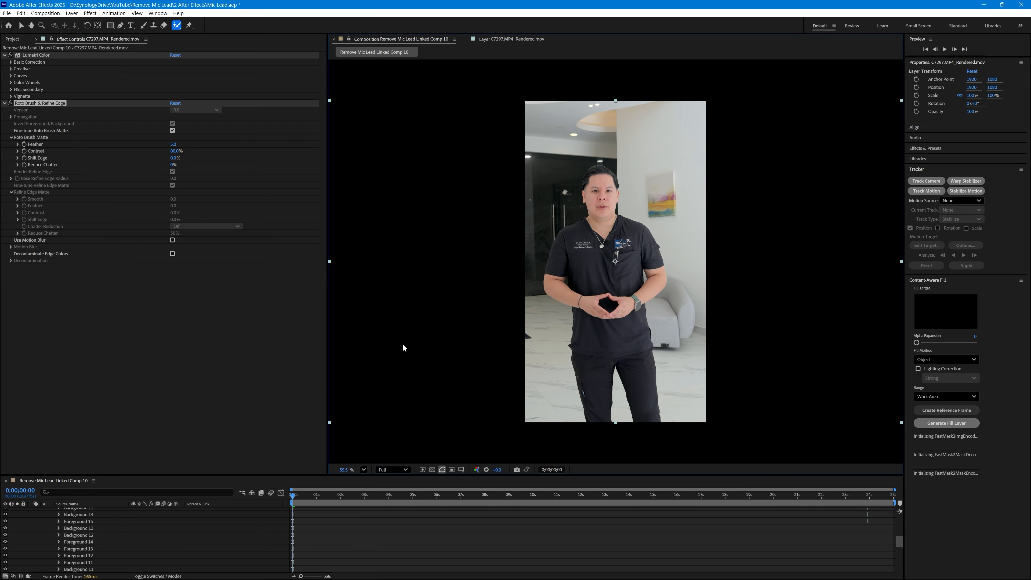
scroll(583, 348, up, 1)
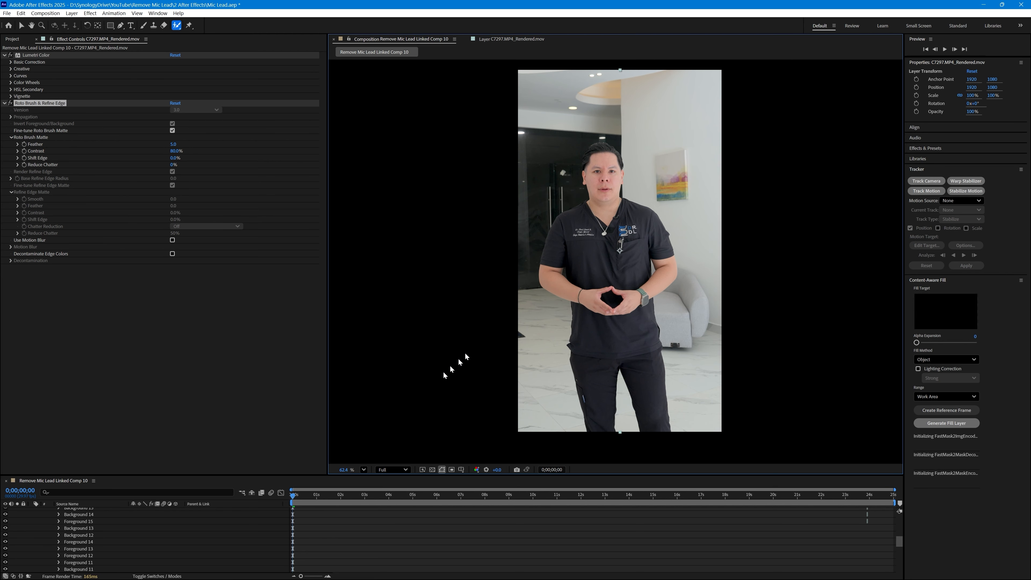
key(space)
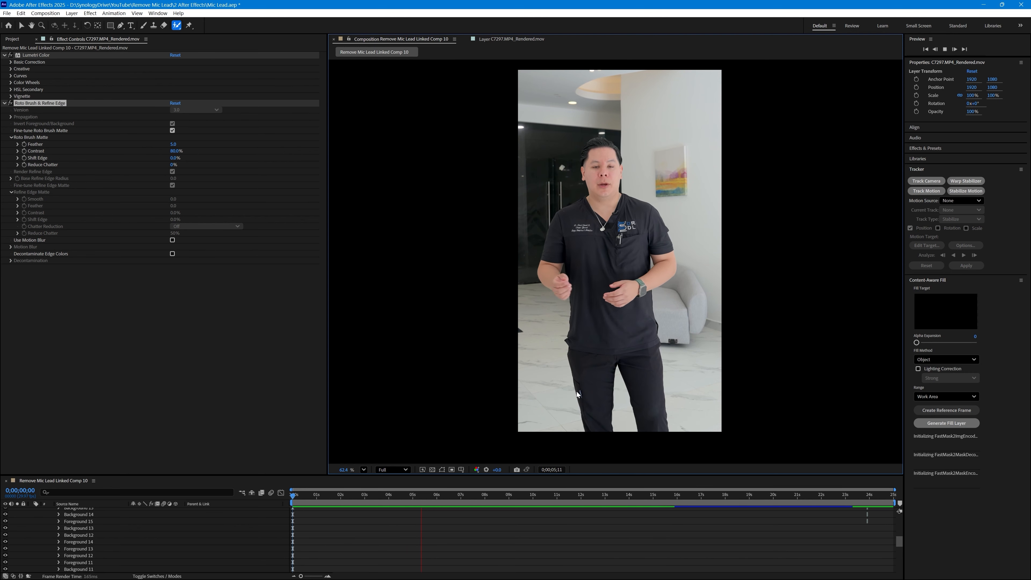
scroll(576, 395, up, 3)
scroll(578, 393, up, 4)
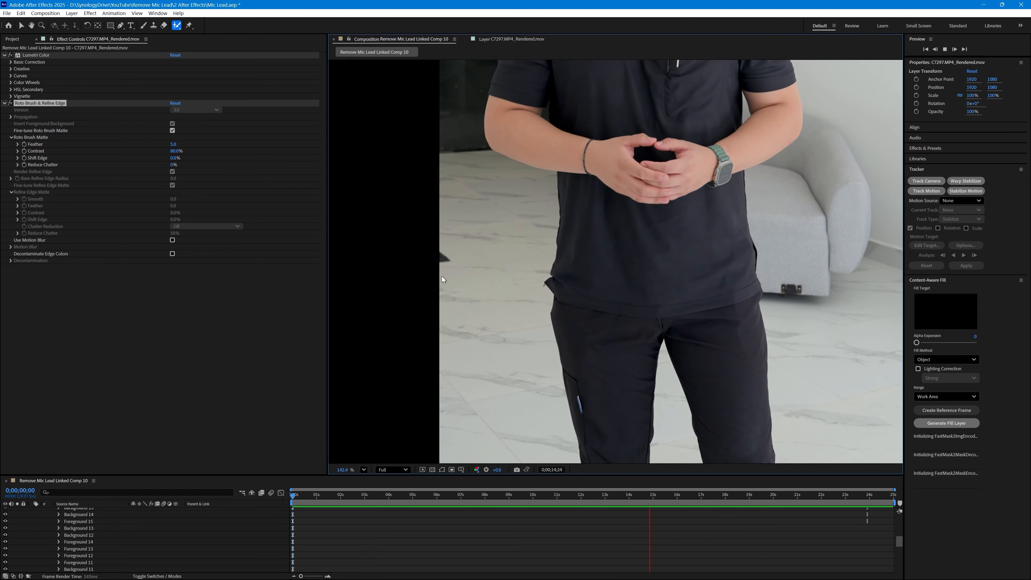
key(space)
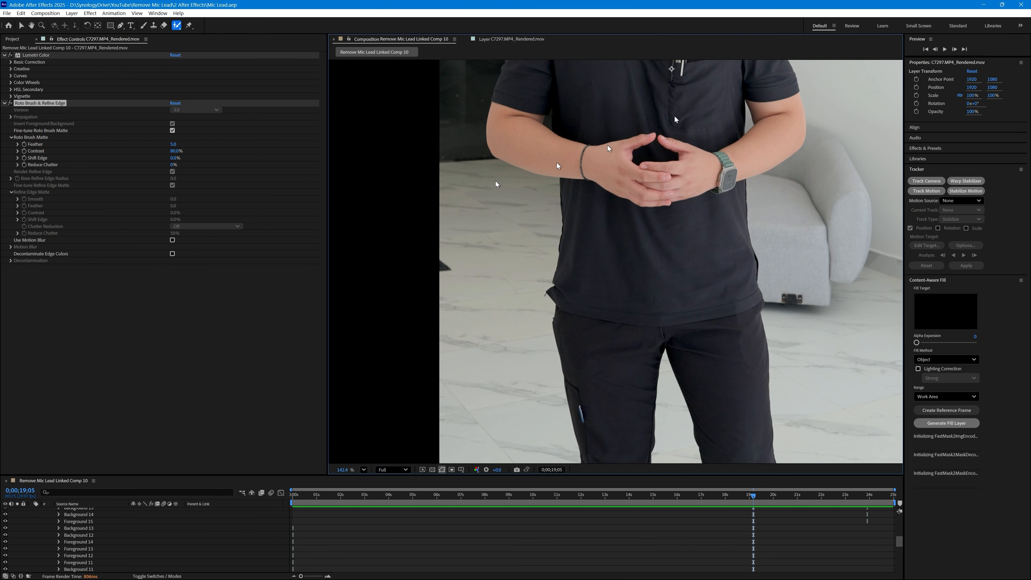
Step: Switch to Premiere Pro and play the linked composition in the HD Version sequence from the start to check the lead removal
click(1021, 4)
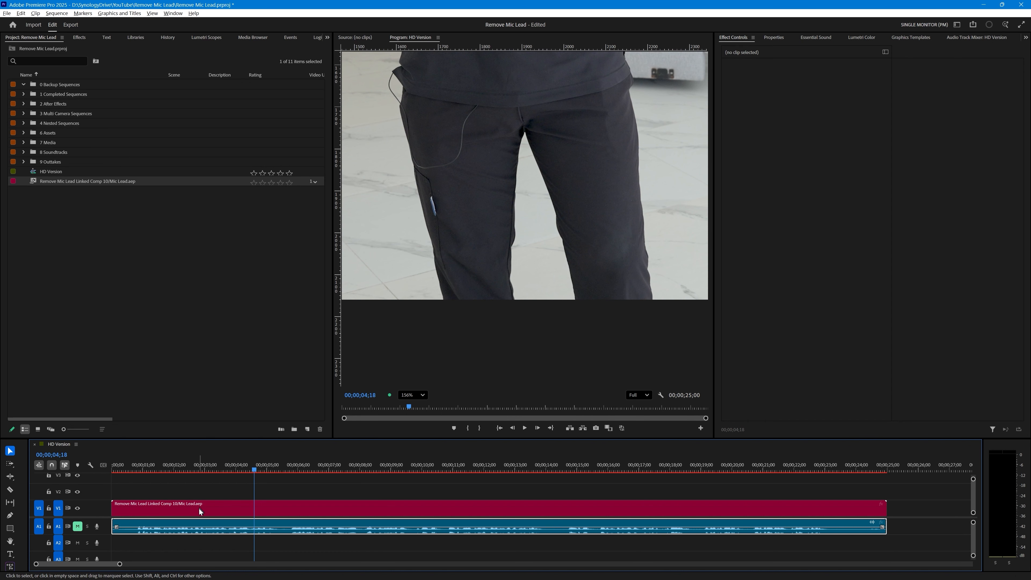
click(233, 507)
click(202, 468)
key(Home)
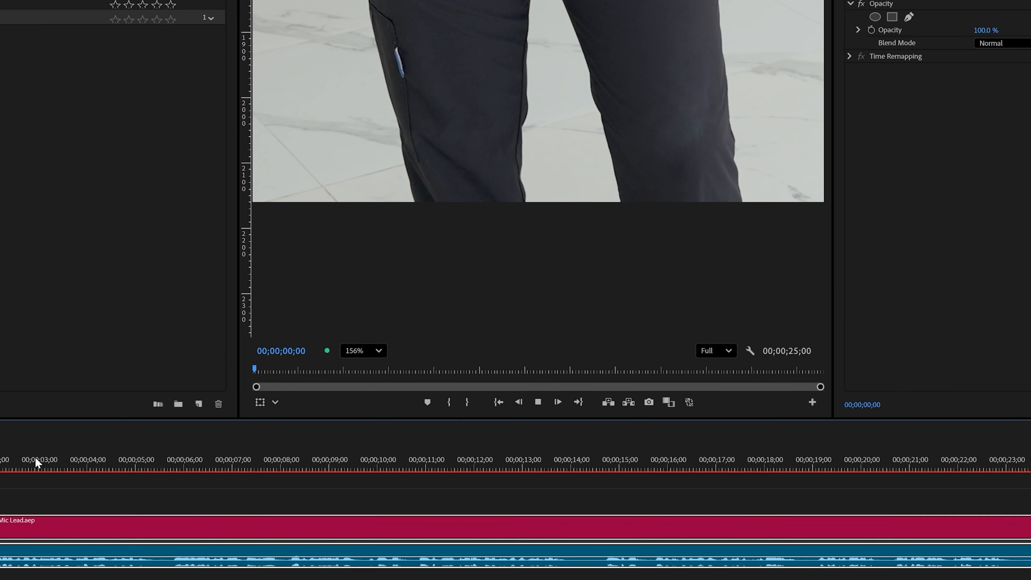
key(space)
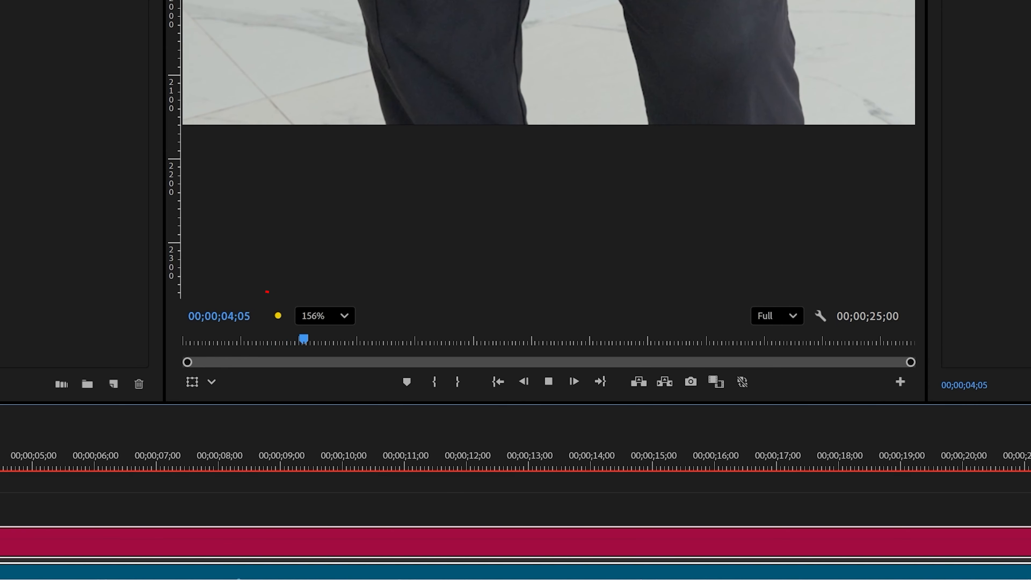
key(space)
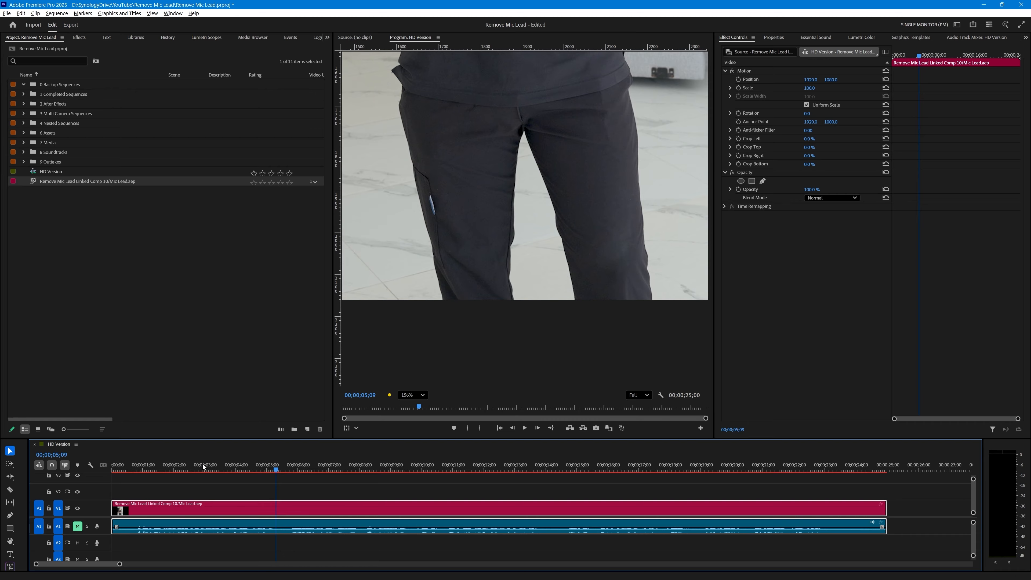
Step: Render and replace the linked composition clip as QuickTime, Match Source - Apple ProRes 422 LT, next to the original media with 30-frame handles
right_click(302, 506)
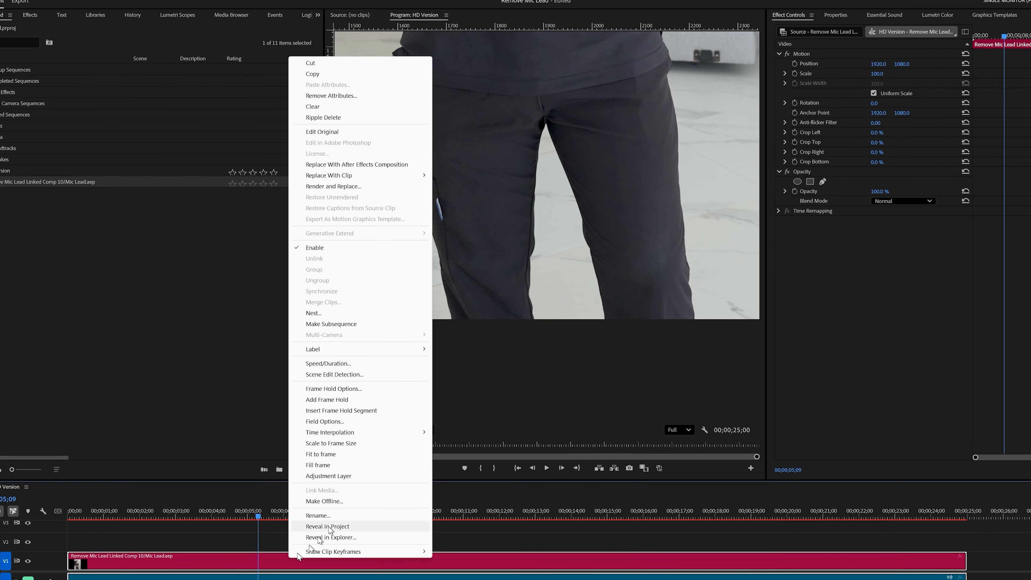
click(330, 194)
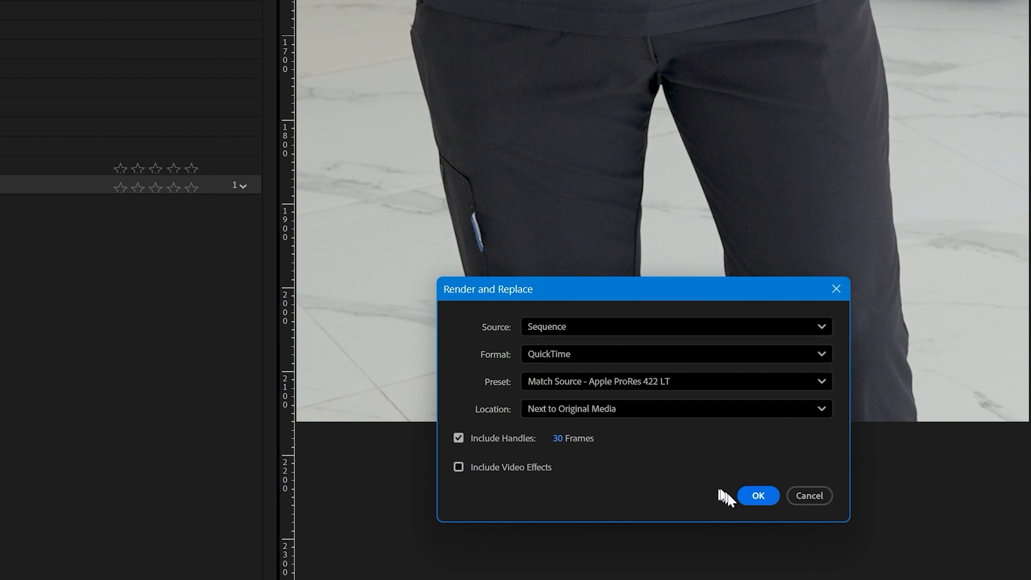
click(759, 496)
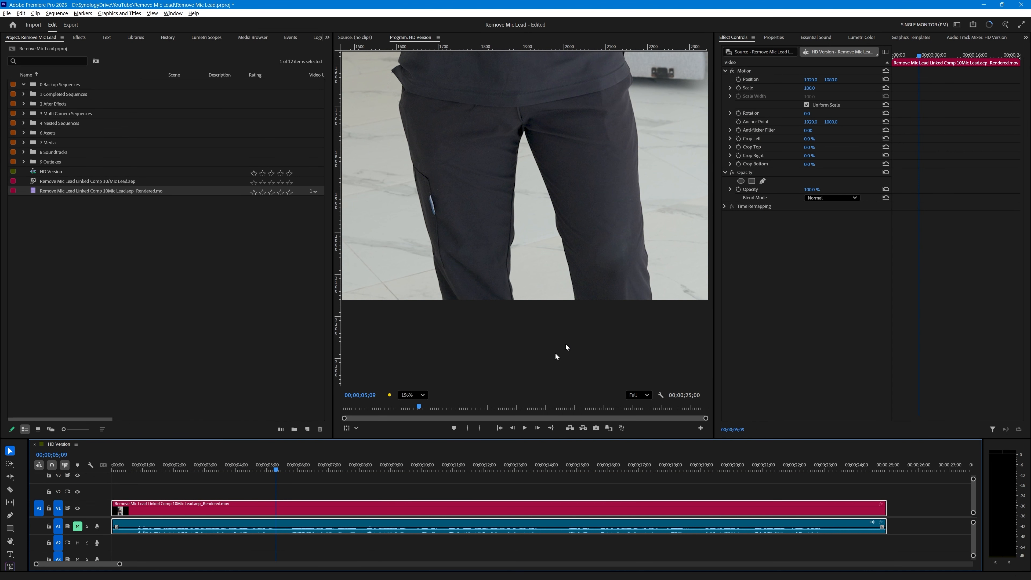
Step: Fit the frame in the program monitor, enlarge the view of the man, and play the rendered clip to check the lead removal
drag(277, 470, 110, 478)
click(421, 394)
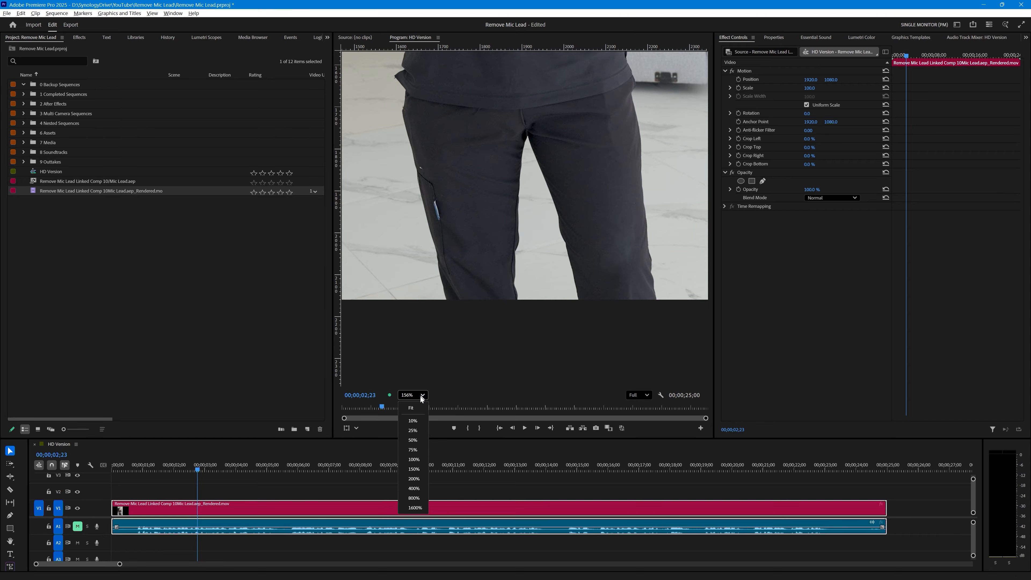
click(411, 408)
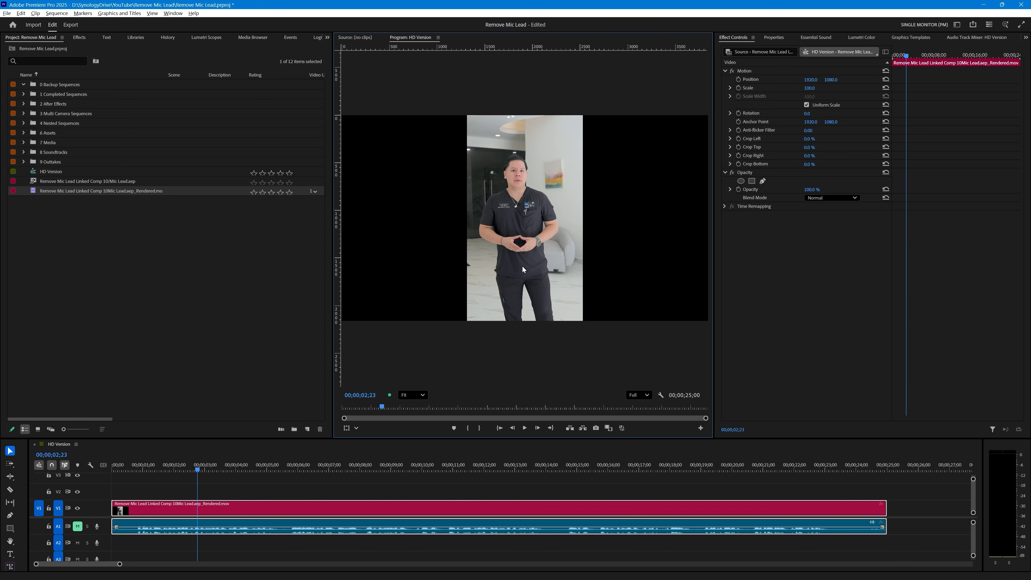
scroll(522, 265, up, 3)
scroll(469, 119, up, 3)
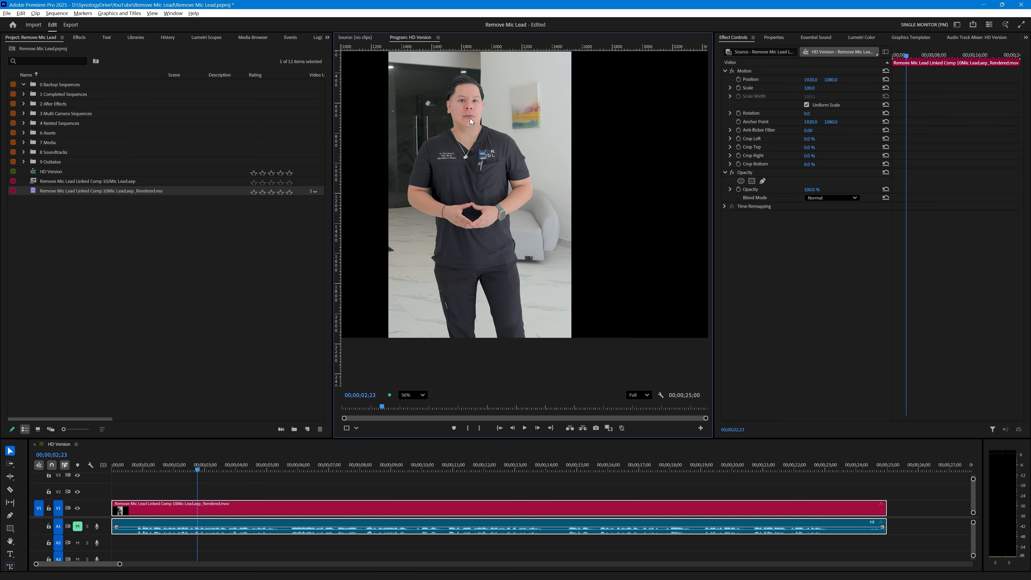
key(space)
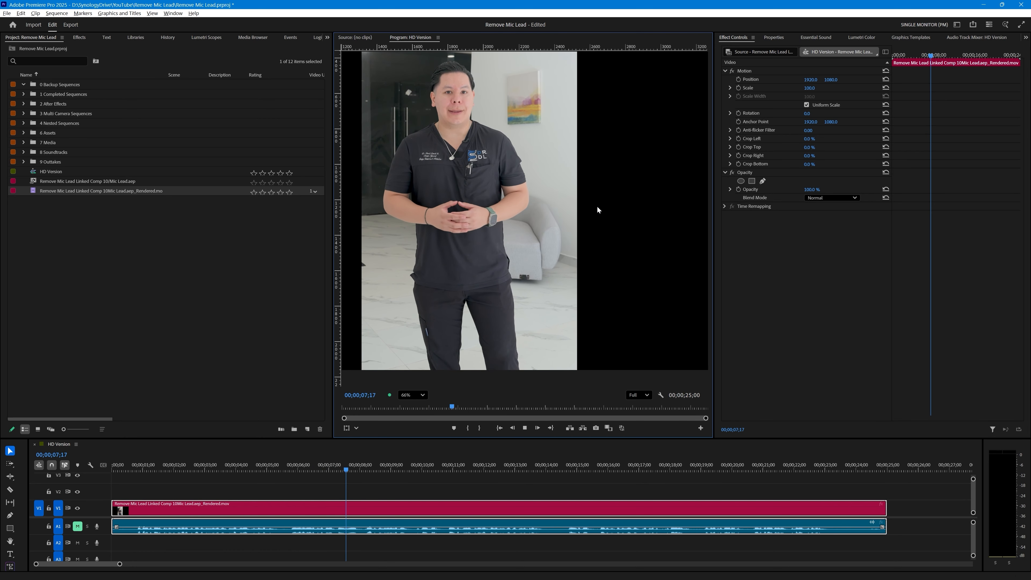
key(space)
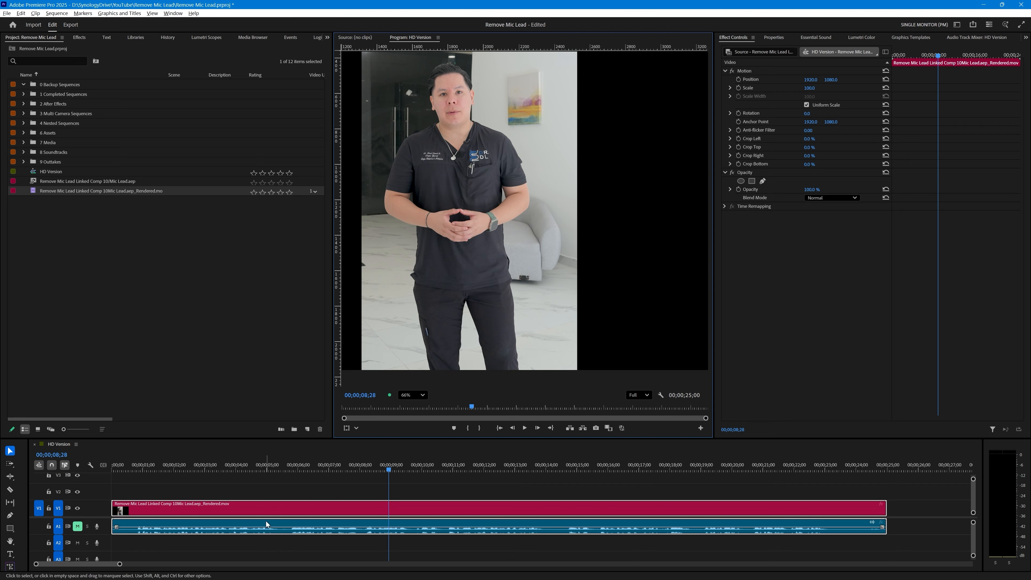
Step: Reveal the rendered clip in the project and scrub the sequence back to 00;00;05;20 and forward to 00;00;09;22 to review it
right_click(260, 513)
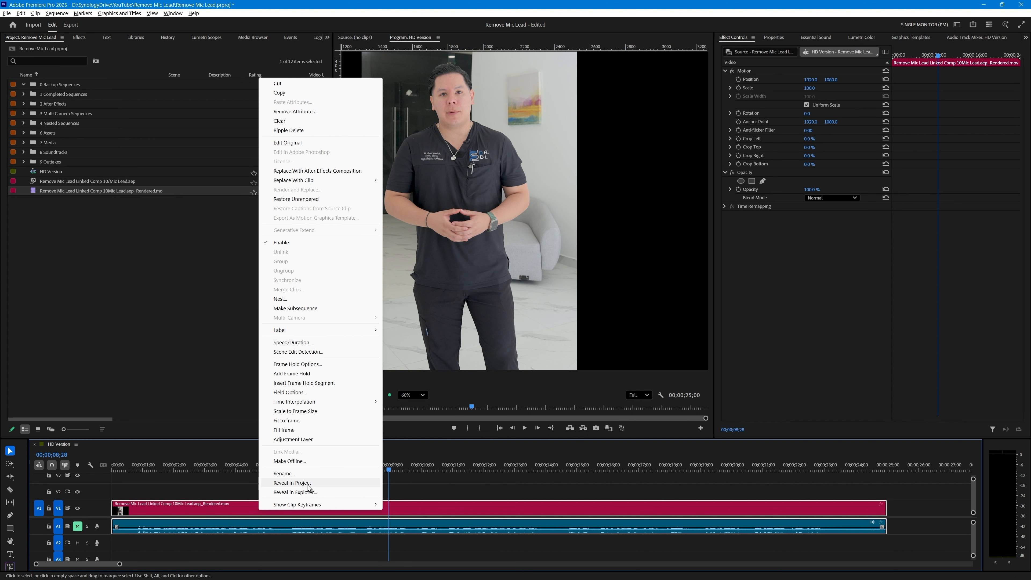
click(308, 485)
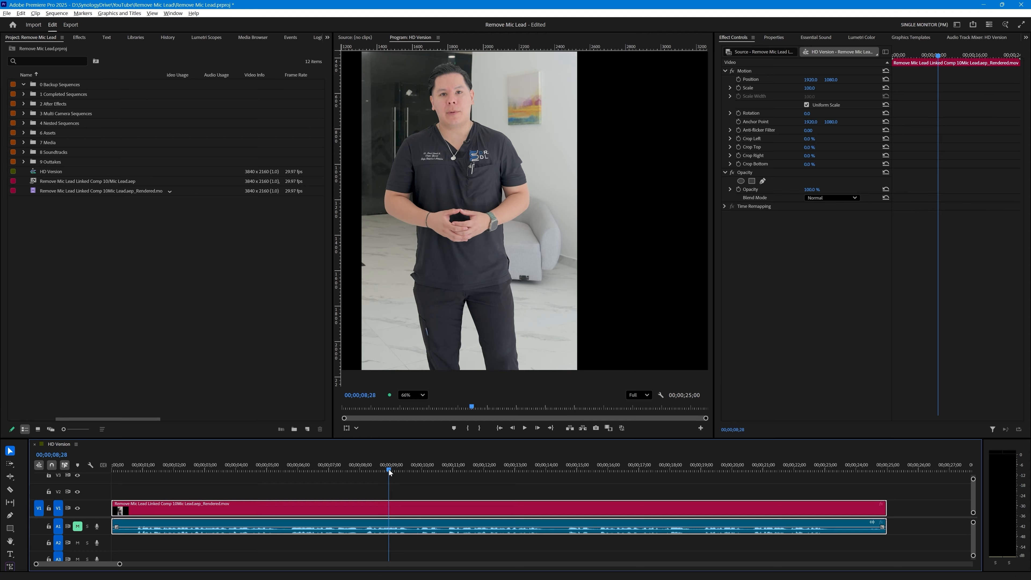
drag(389, 470, 287, 473)
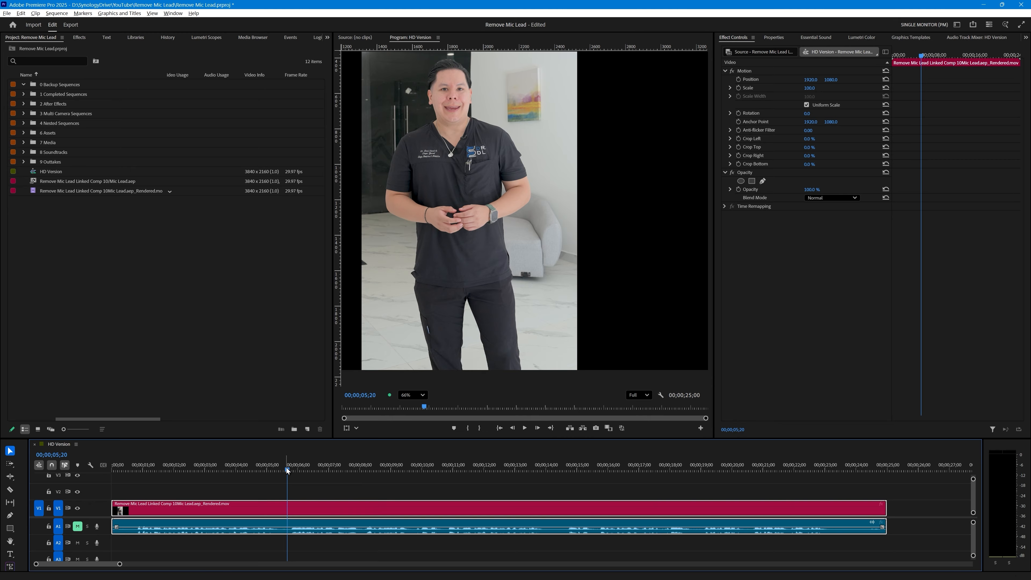
drag(287, 469, 413, 480)
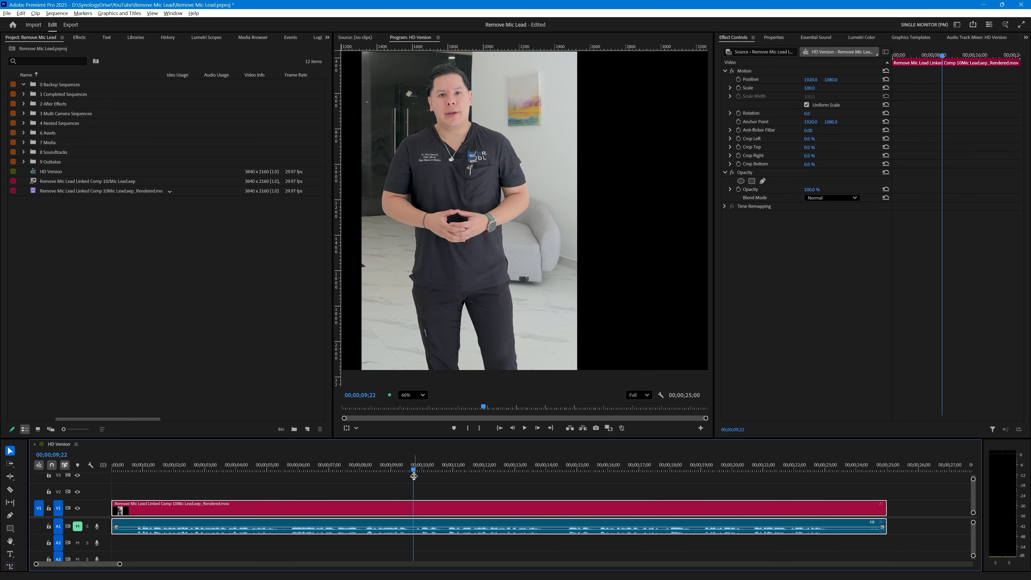